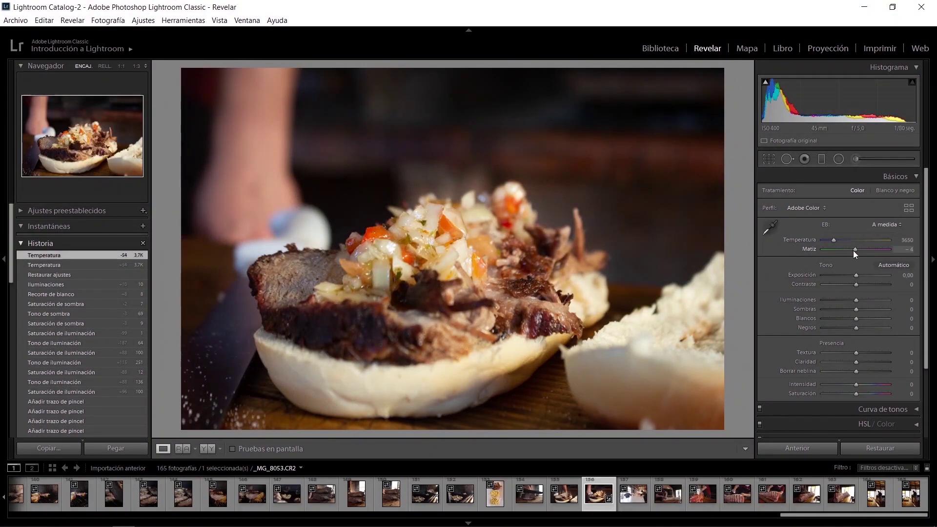
- Set tint -8, shadows -35, whites +13, blacks -13, highlights -7 and texture +29
left_click_drag(854, 250, 852, 251)
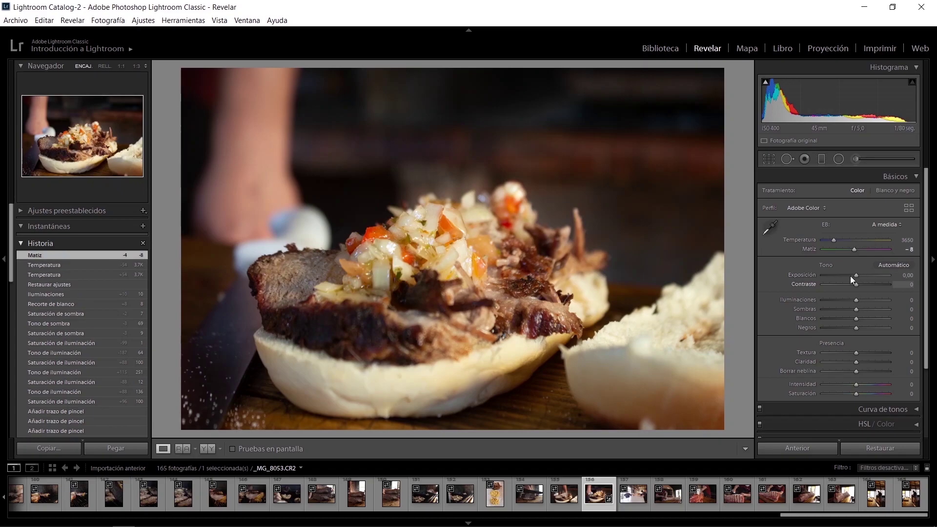
mouse_move(855, 308)
left_mouse_down()
mouse_move(844, 310)
mouse_move(851, 329)
left_mouse_up()
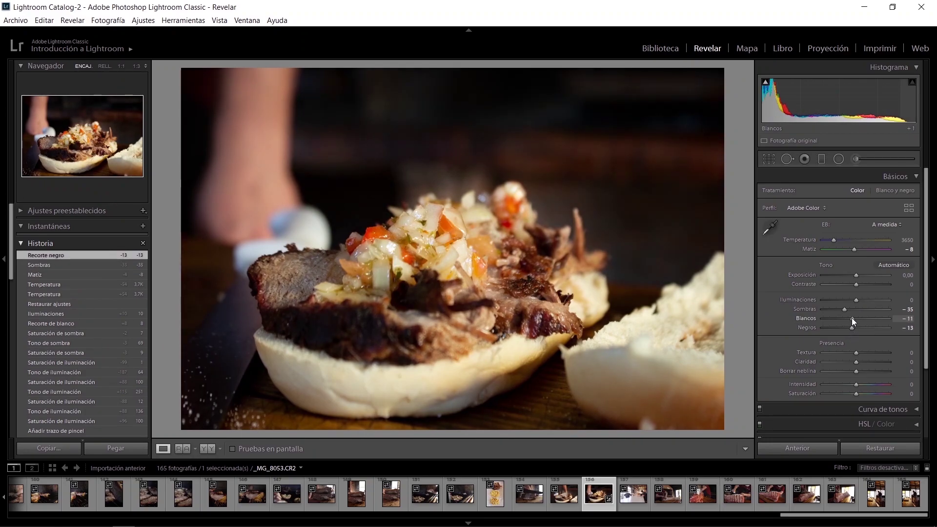
mouse_move(851, 318)
left_mouse_down()
mouse_move(780, 318)
mouse_move(854, 321)
left_mouse_up()
left_click_drag(860, 322, 853, 298)
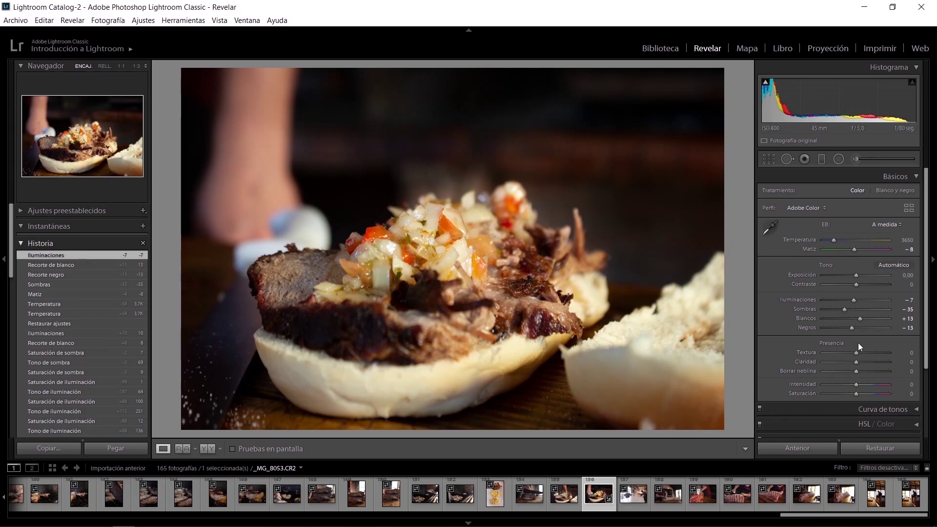
left_click(866, 352)
left_click_drag(866, 351, 865, 352)
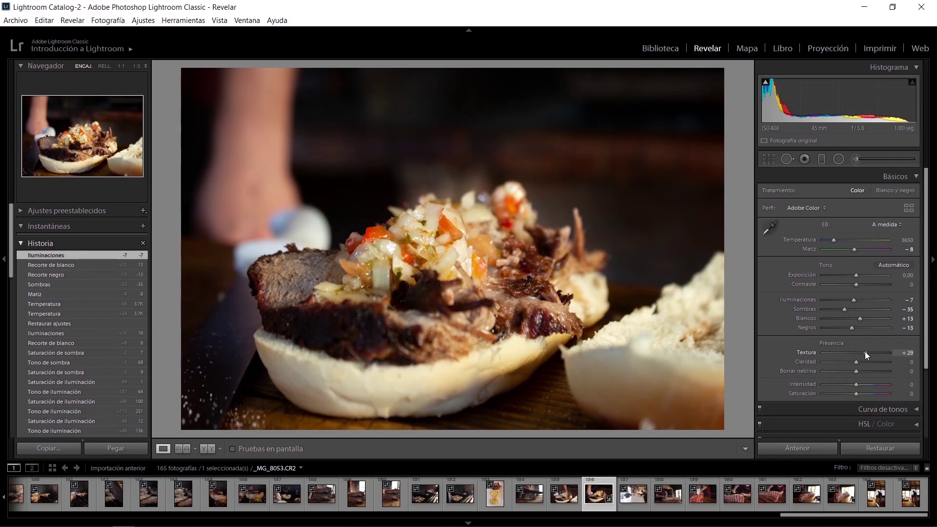
- Add and drag several control points on the RGB point tone curve
left_click(914, 176)
left_click(901, 192)
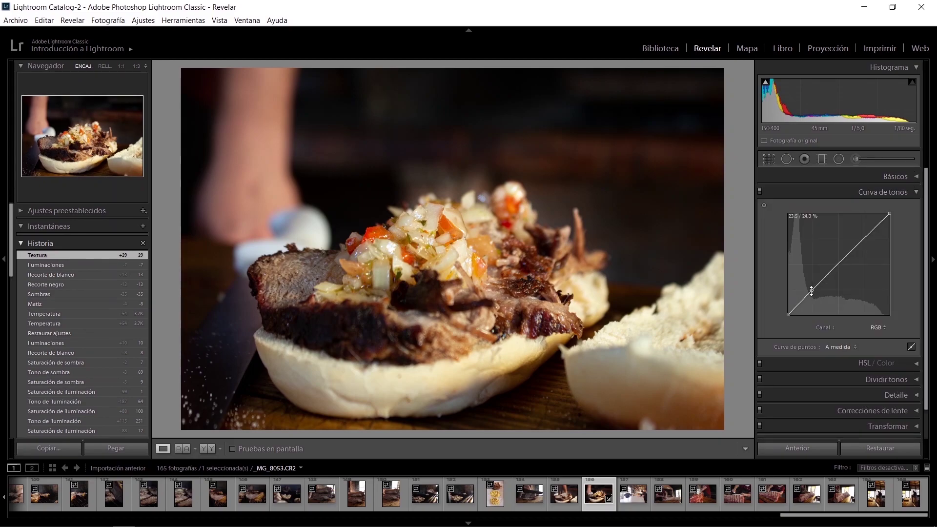
left_click_drag(810, 292, 812, 293)
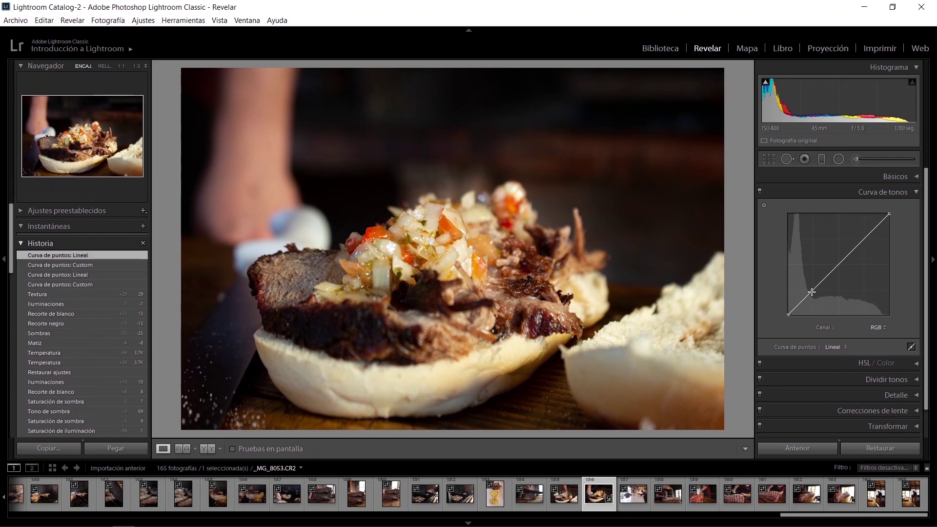
left_click(839, 265)
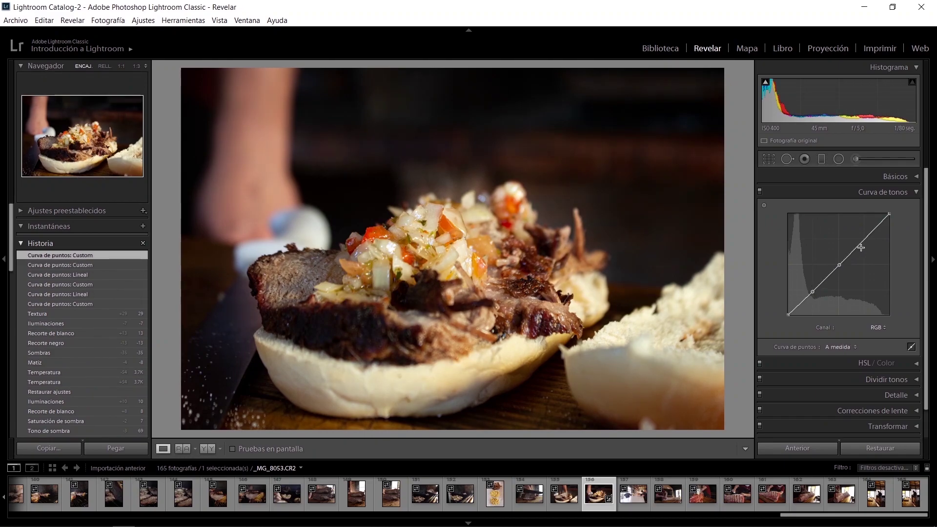
left_click(802, 303)
left_click(800, 302)
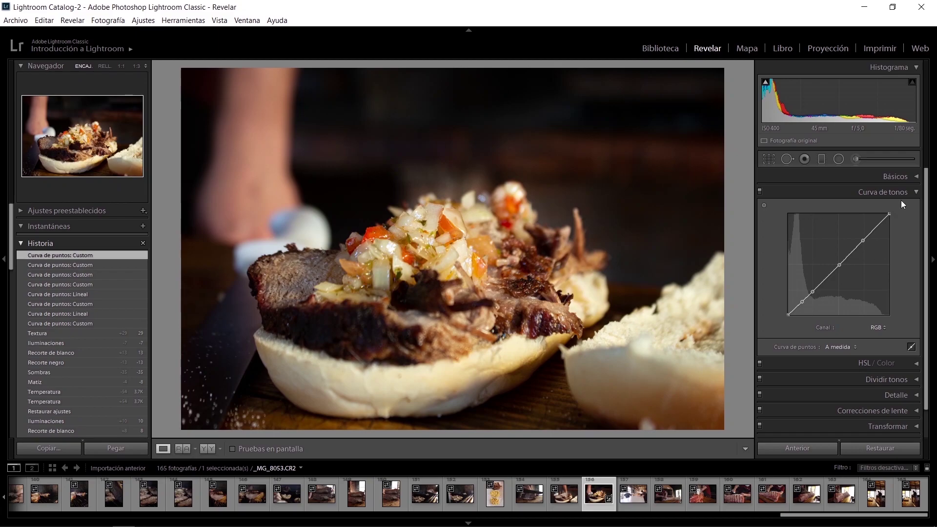
left_click(912, 194)
- Give the shadows a split-tone hue of 56 with saturation 10
left_click(914, 224)
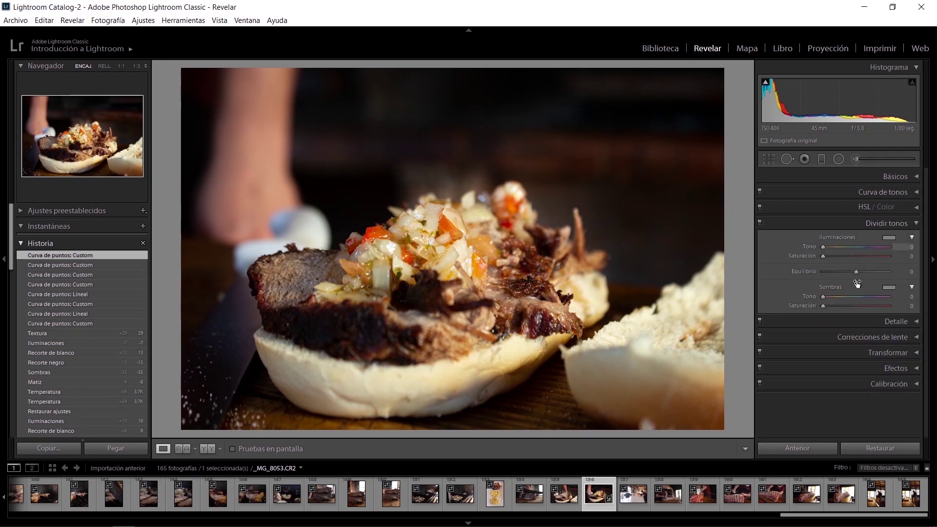
left_click(835, 297)
mouse_move(831, 306)
left_mouse_down()
mouse_move(833, 294)
mouse_move(920, 305)
mouse_move(827, 306)
left_mouse_up()
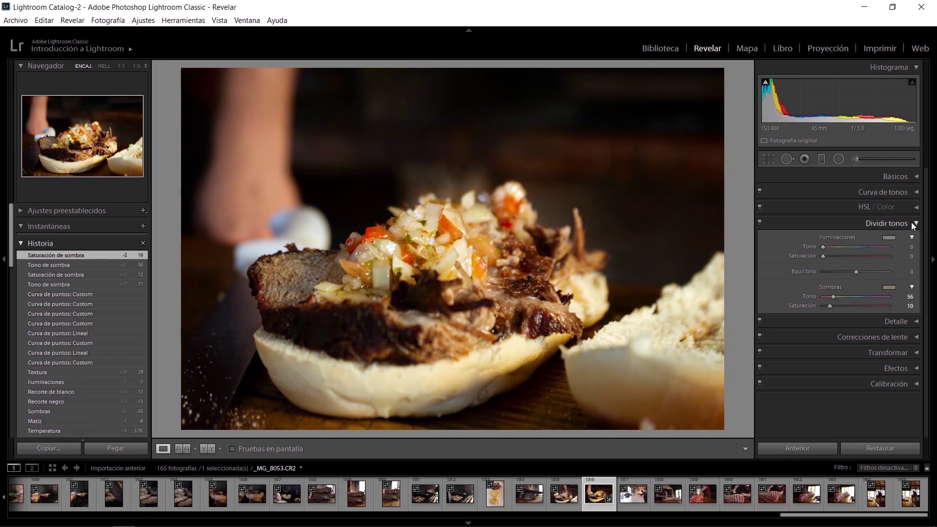
- Set sharpening amount to 48 and luminance noise reduction to 22 in Detalle
left_click(912, 223)
left_click(911, 239)
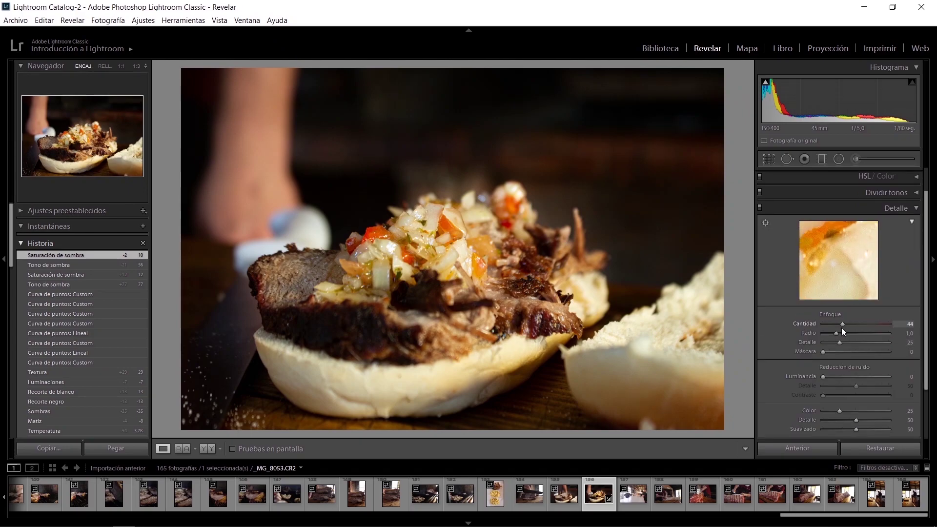
left_click_drag(841, 327, 842, 329)
left_click(839, 377)
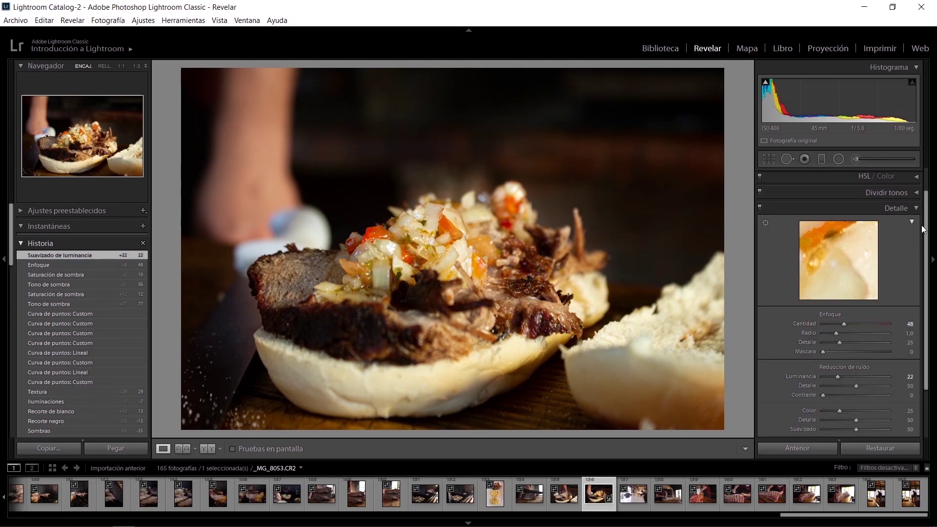
left_click(912, 209)
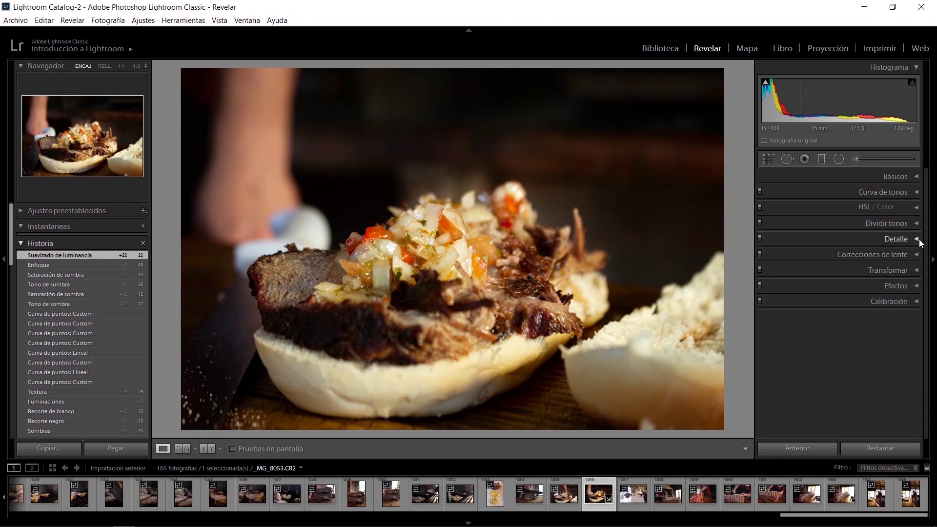
- Enable chromatic aberration removal in Correcciones de lente
left_click(917, 256)
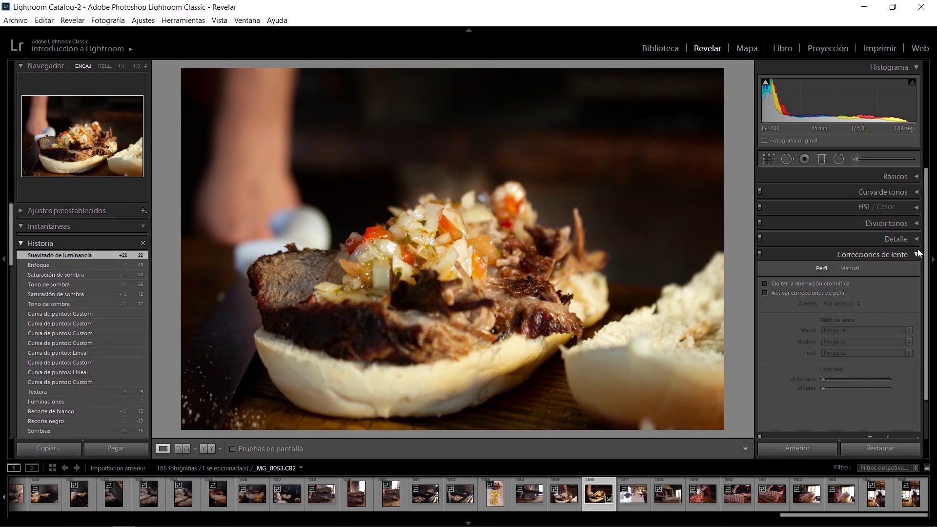
left_click(798, 284)
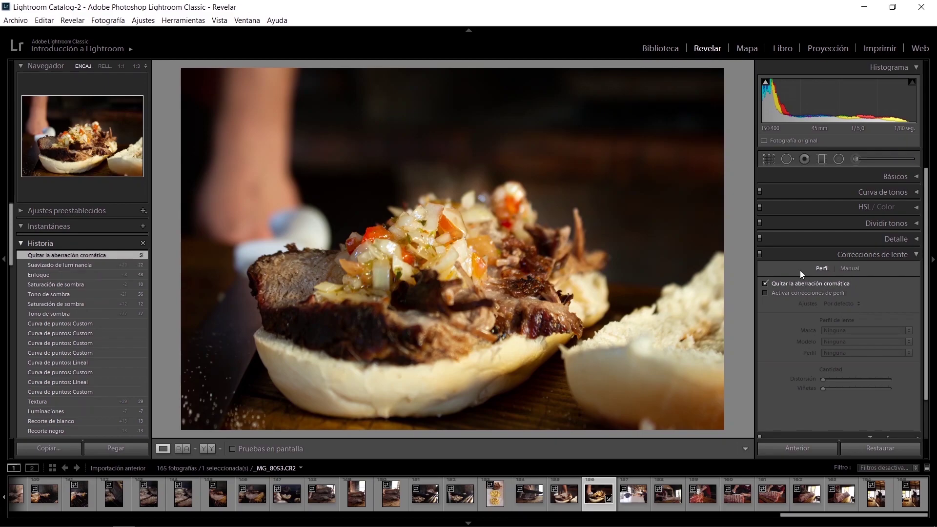
left_click(914, 254)
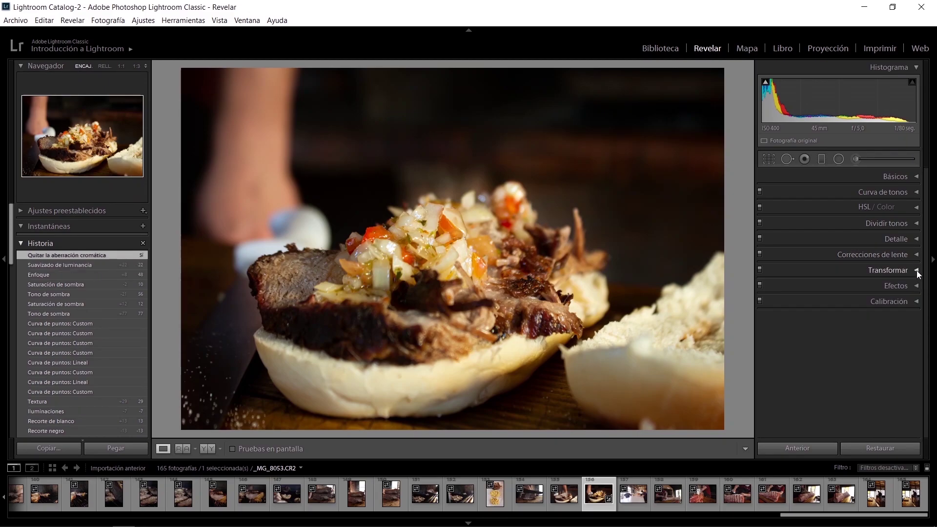
- Add a post-crop vignette with amount -4 in Efectos
left_click(918, 286)
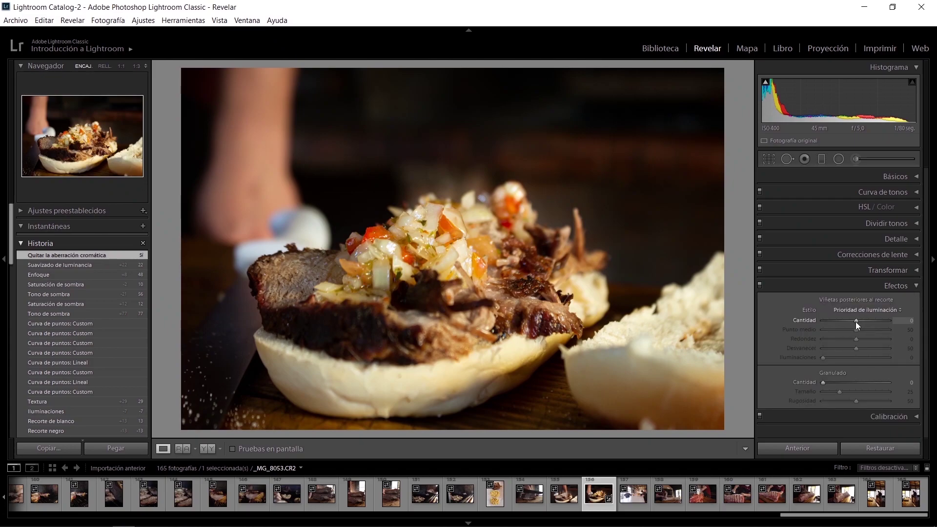
left_click_drag(855, 321, 854, 321)
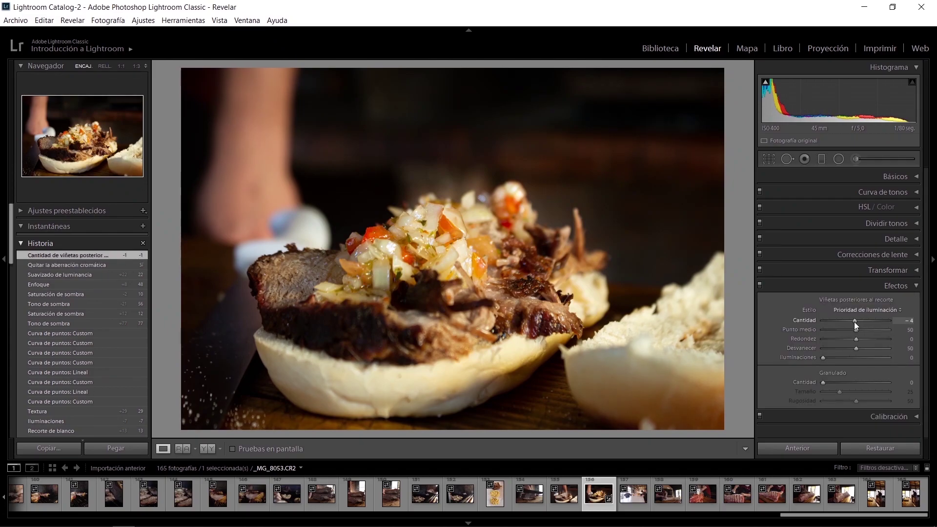
left_click(912, 285)
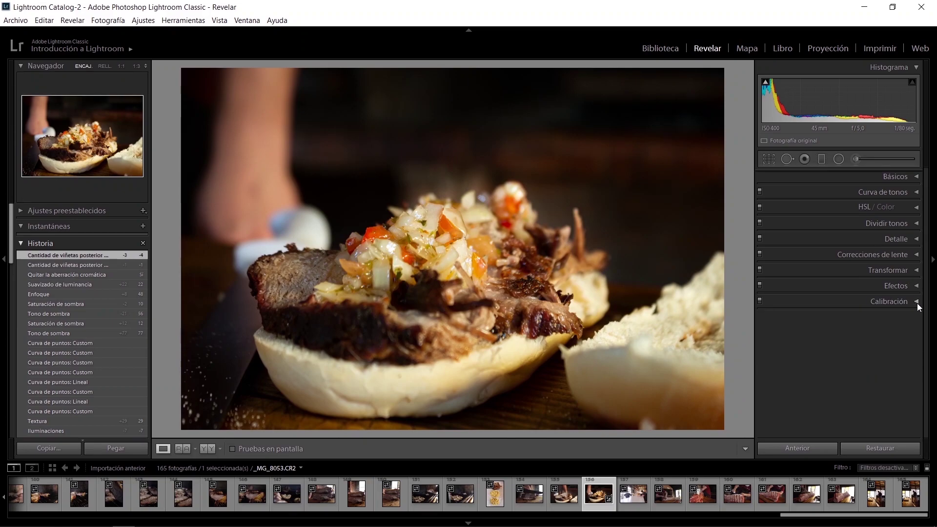
- Swing the red and green primary hue and saturation to extremes, then reset both to 0
left_click(916, 302)
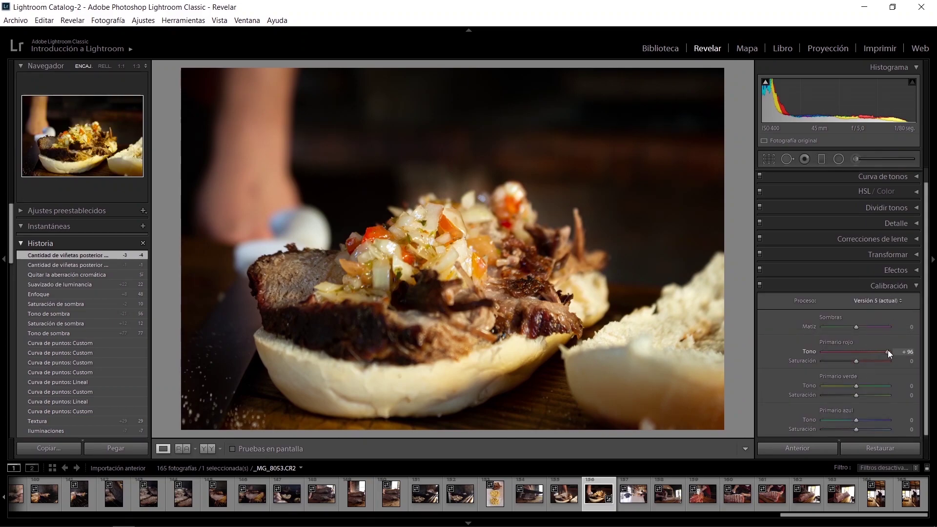
left_click_drag(888, 350, 901, 364)
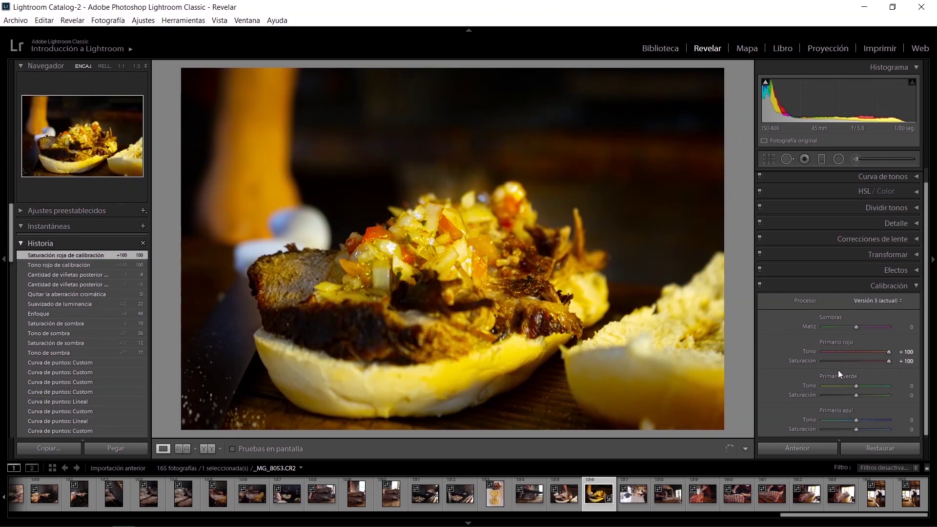
mouse_move(835, 351)
left_mouse_down()
mouse_move(809, 356)
mouse_move(824, 362)
left_mouse_up()
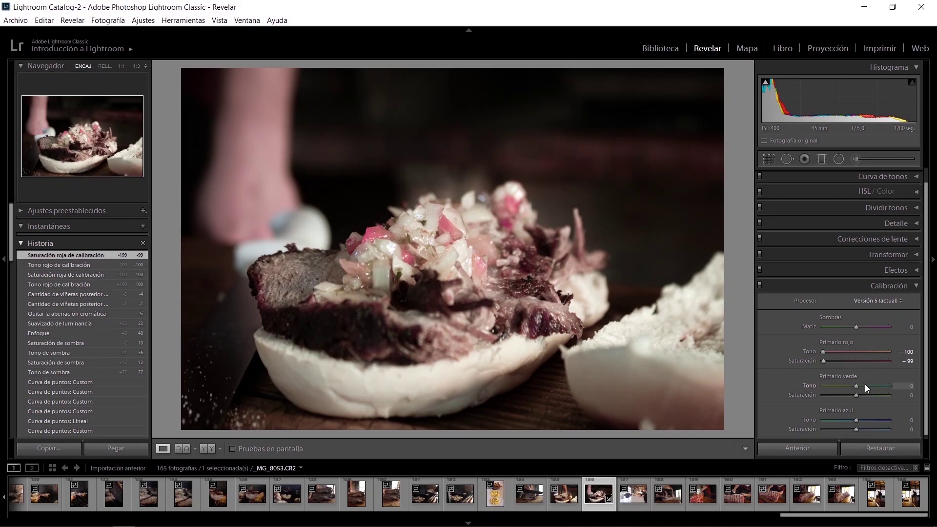
double_click(809, 352)
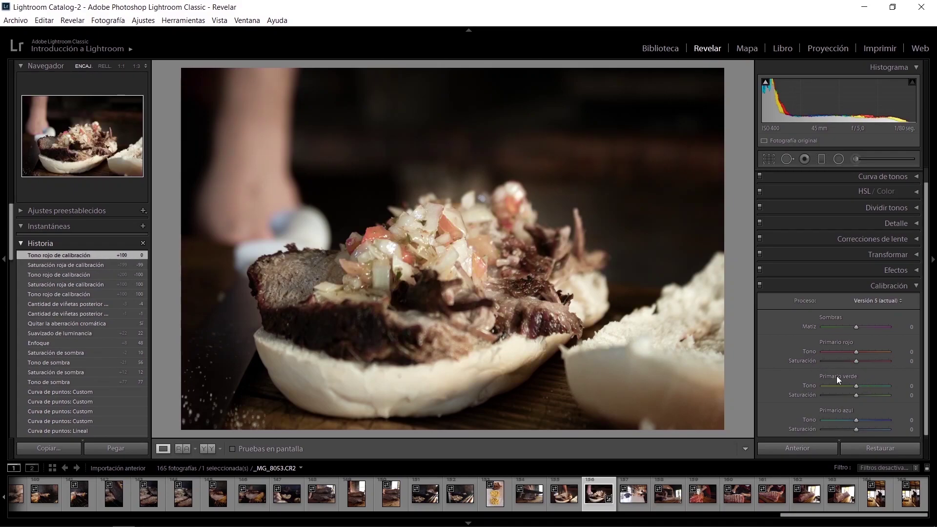
left_click_drag(855, 386, 891, 394)
left_click(890, 394)
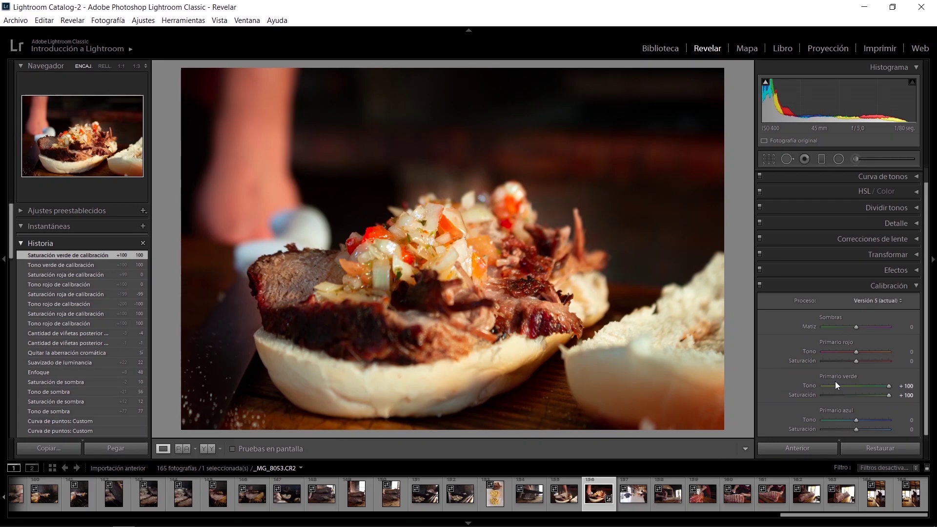
left_click_drag(835, 382, 824, 385)
left_click(826, 394)
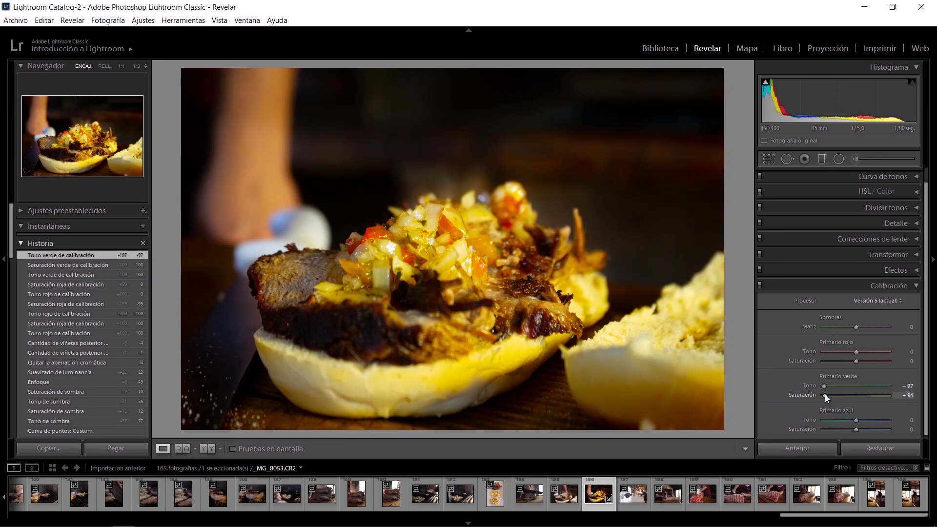
double_click(815, 387)
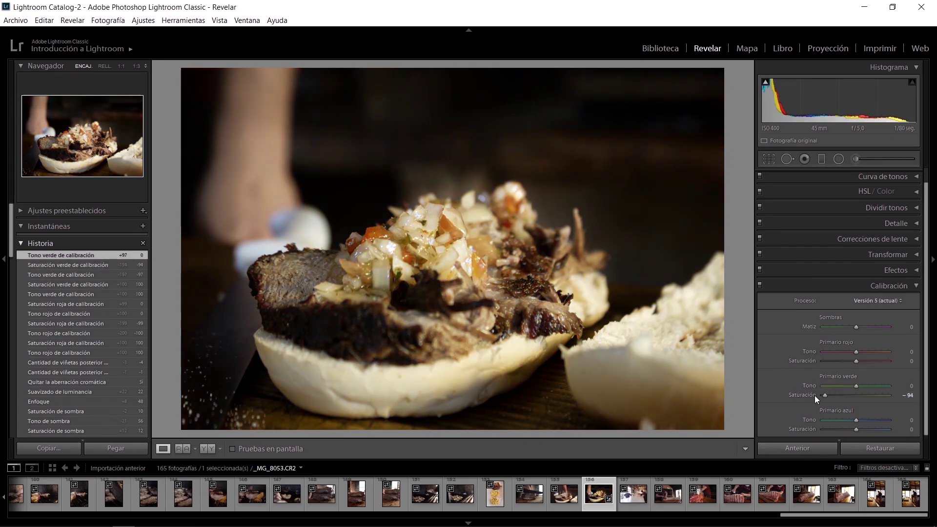
- Reset the blue primary hue to 0 and set blue primary saturation to +1
left_click(823, 420)
left_click_drag(818, 420, 888, 420)
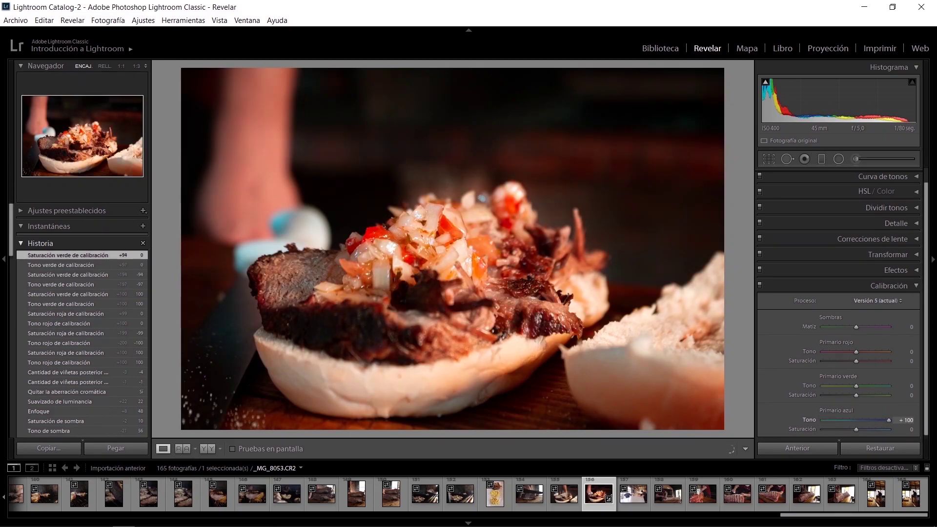
double_click(809, 420)
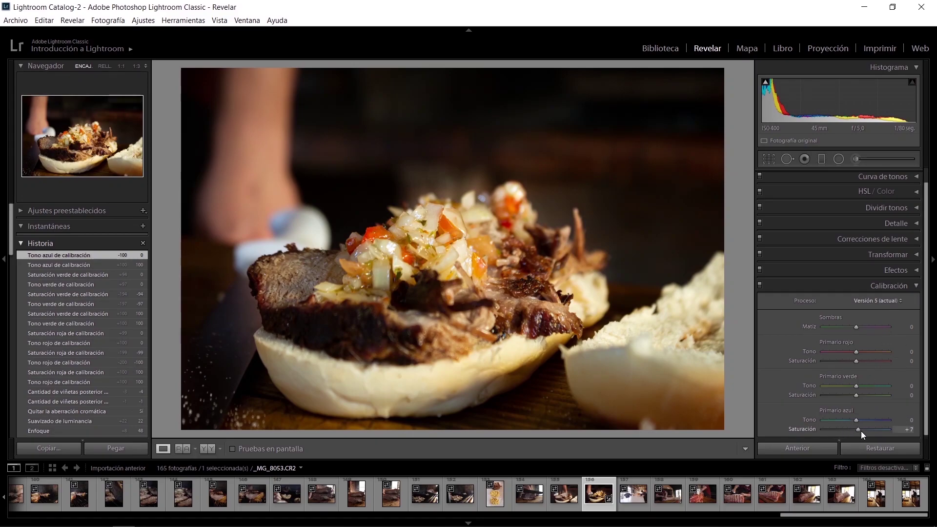
mouse_move(877, 428)
left_mouse_down()
mouse_move(846, 434)
mouse_move(859, 429)
left_mouse_up()
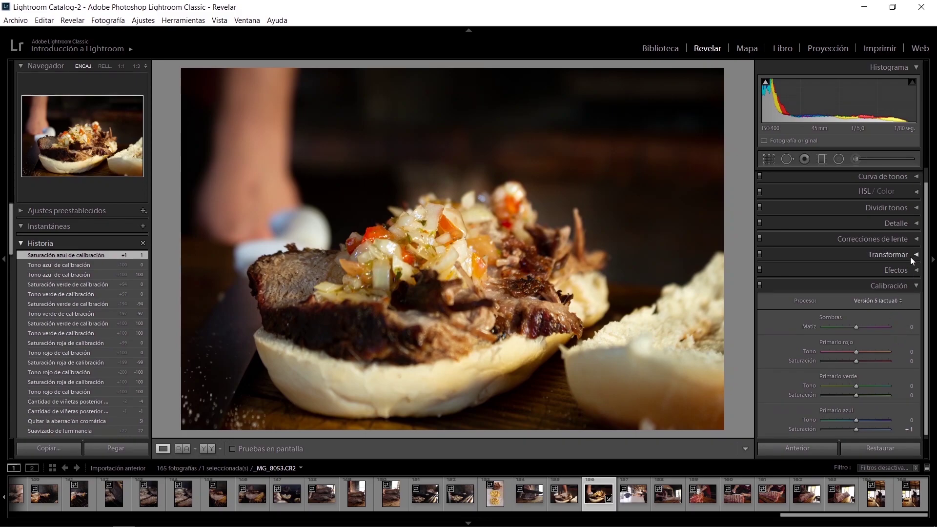
left_click(916, 284)
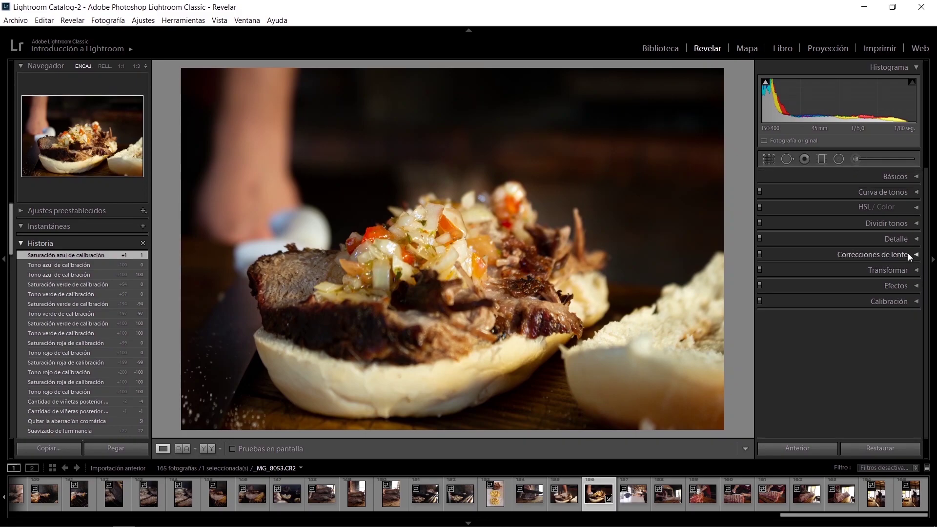
- Shift the HSL hues: Azul -19, Aguamarina -13, Púrpura -16
left_click(866, 207)
left_click(780, 222)
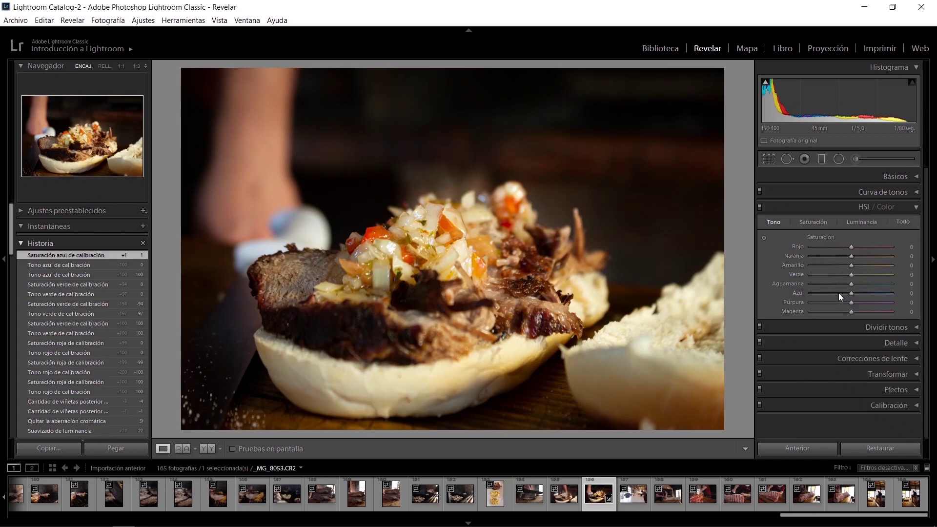
left_click_drag(838, 292, 843, 294)
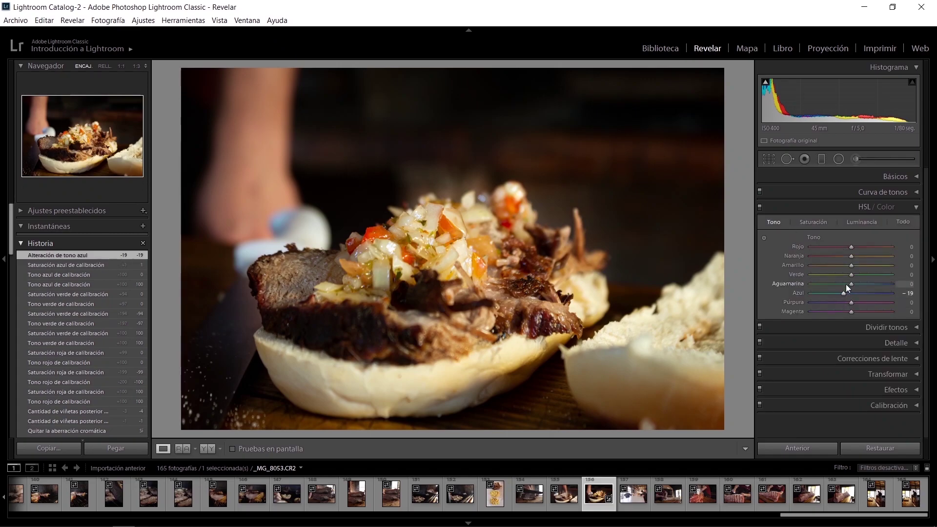
left_click(846, 284)
left_click(844, 302)
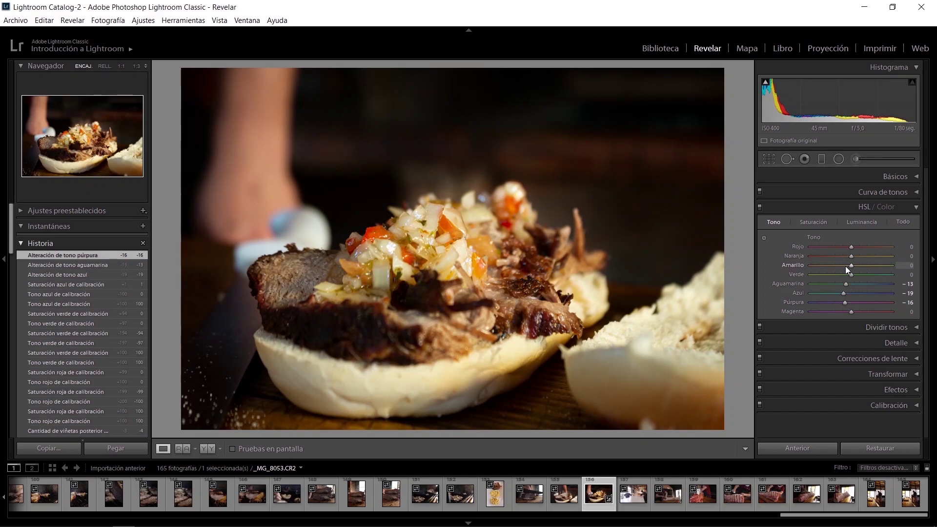
- Push the Amarillo hue to +100, then reset it back to 0
left_click_drag(845, 265, 838, 268)
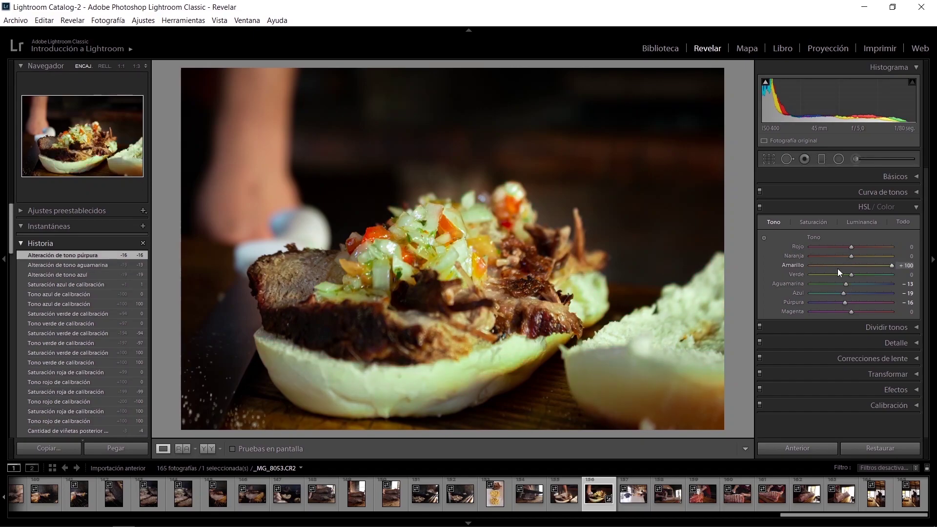
double_click(801, 266)
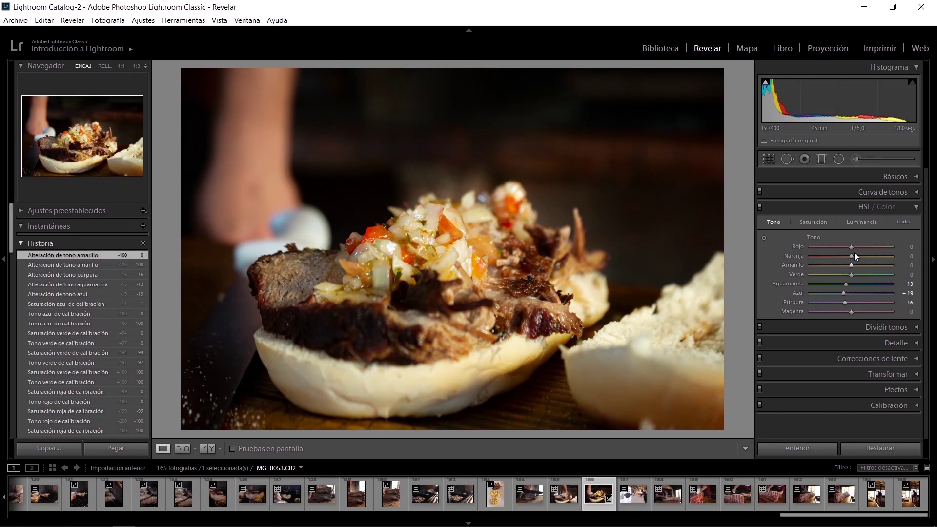
left_click(917, 207)
left_click(907, 191)
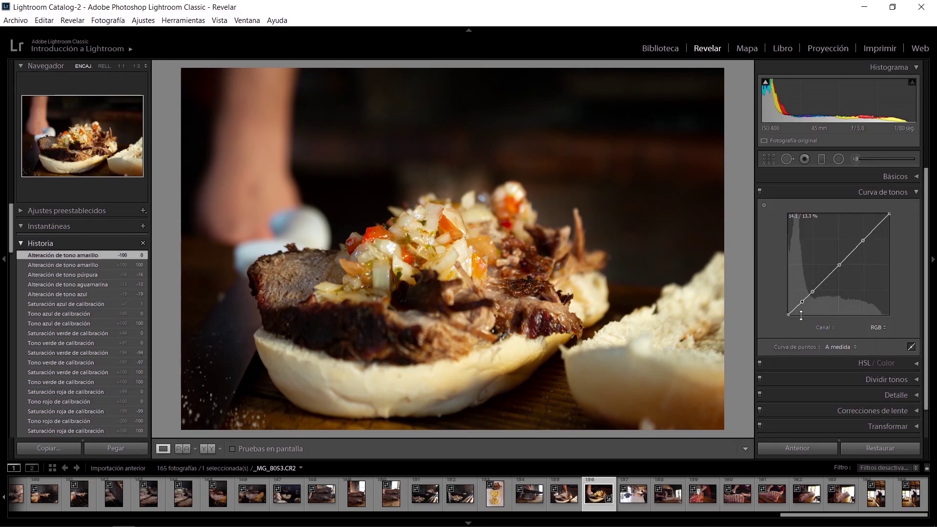
- Raise the tone curve's bottom-left black point slightly and collapse Curva de tonos
left_click_drag(789, 315, 787, 310)
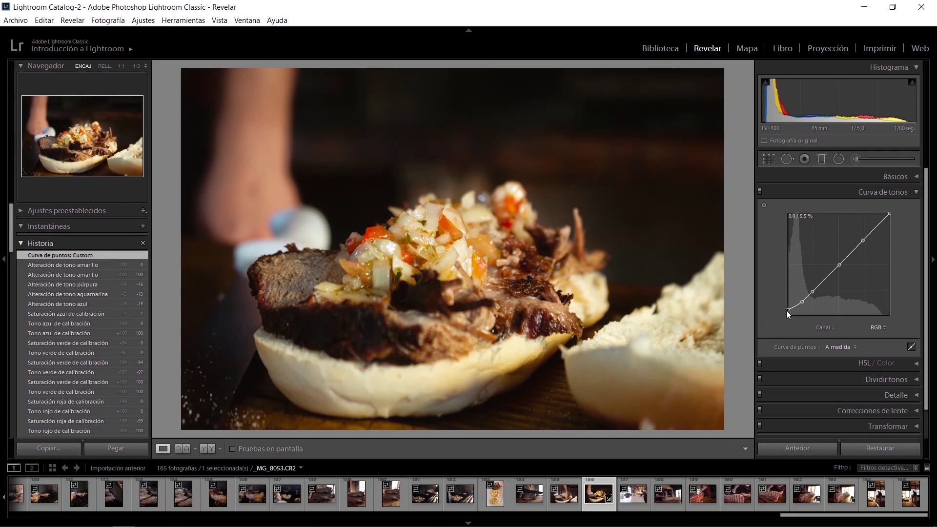
left_click(909, 194)
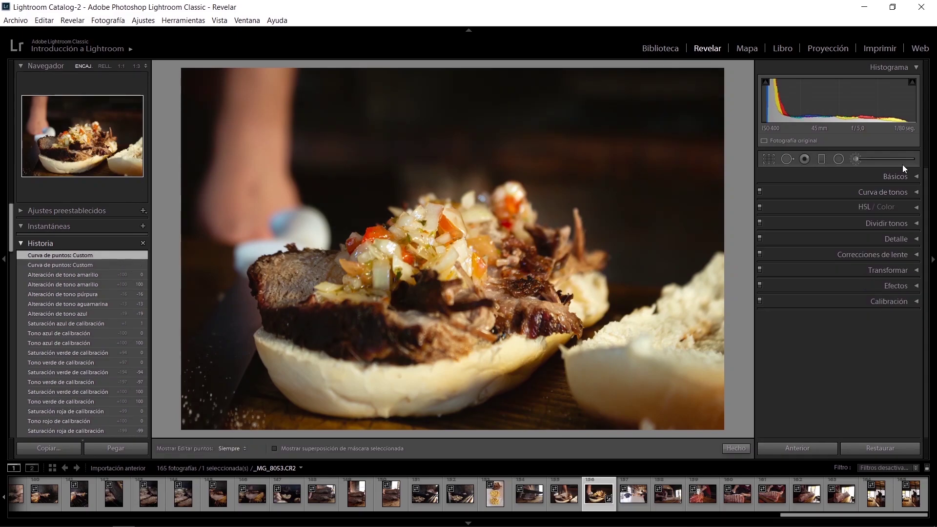
- Set up the Adjustment Brush with Enfoque 25 and Textura 34
key("k")
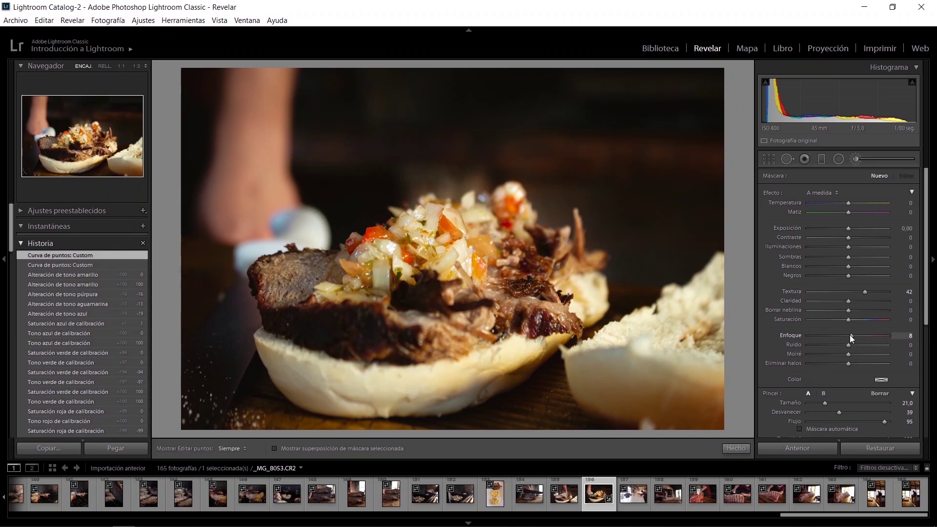
left_click_drag(850, 335, 856, 335)
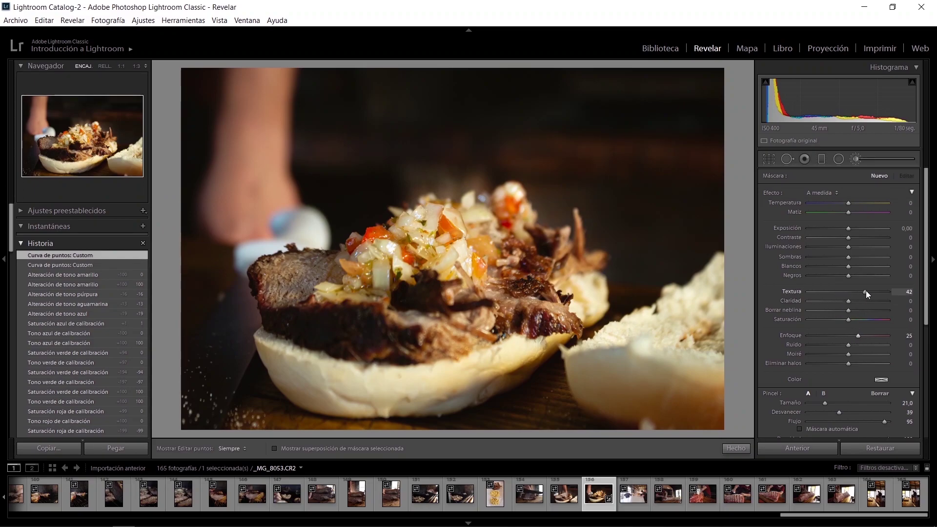
mouse_move(866, 291)
left_mouse_down()
mouse_move(850, 291)
mouse_move(862, 292)
left_mouse_up()
scroll(423, 266, "up", 1)
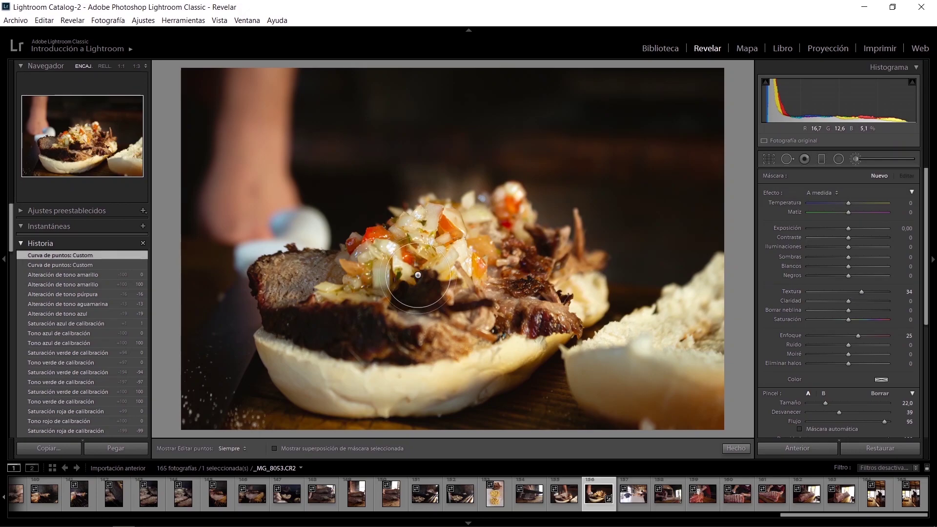
scroll(422, 266, "up", 2)
- Paint brush strokes over the meat, filling and salsa, shrinking the brush to 14
mouse_move(417, 268)
left_mouse_down()
mouse_move(535, 282)
mouse_move(530, 308)
mouse_move(420, 312)
left_mouse_up()
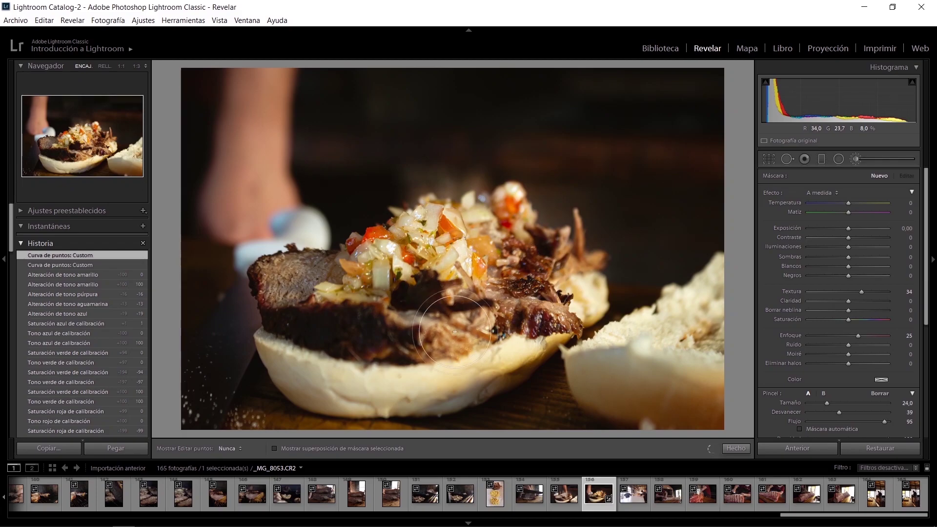
left_click_drag(420, 312, 381, 276)
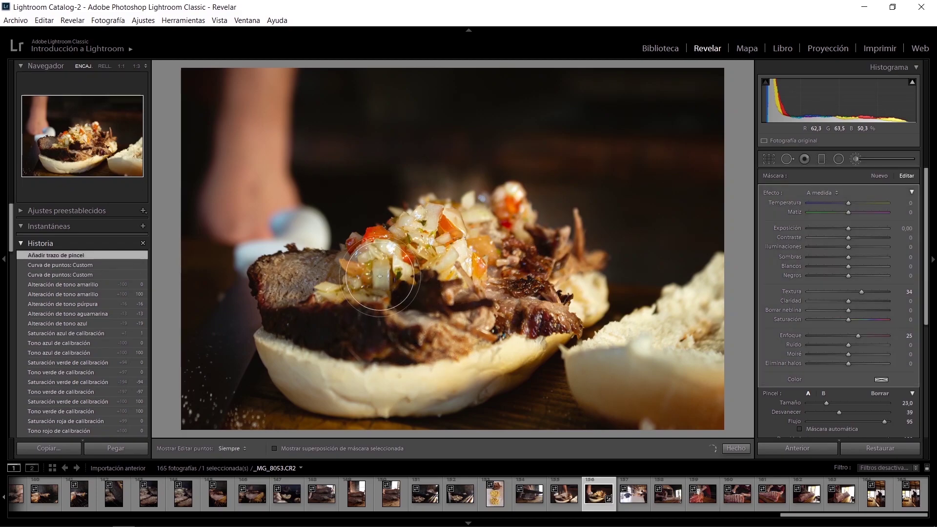
key("bracketleft")
key("bracketleft")
key("bracketleft")
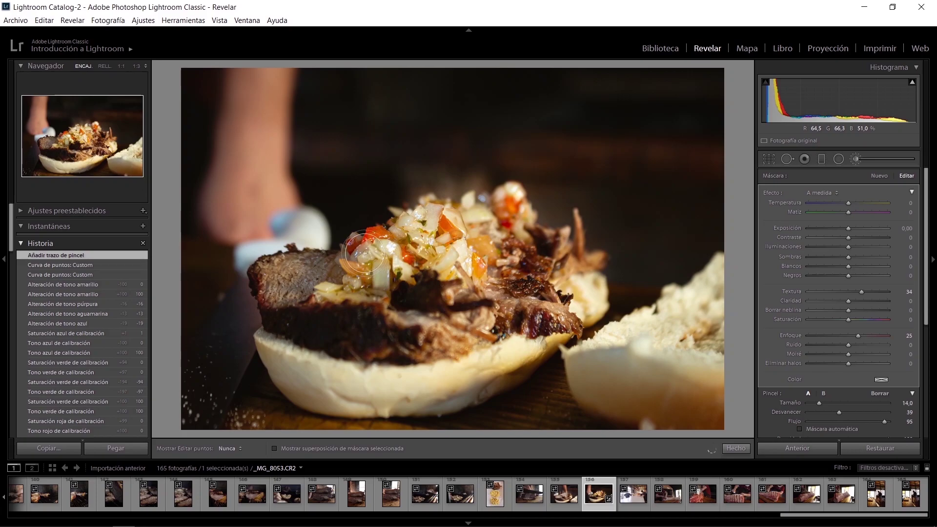
key("h")
left_click_drag(418, 285, 430, 236)
- Toggle the edit pins and the red mask overlay to check the painted area
key("h")
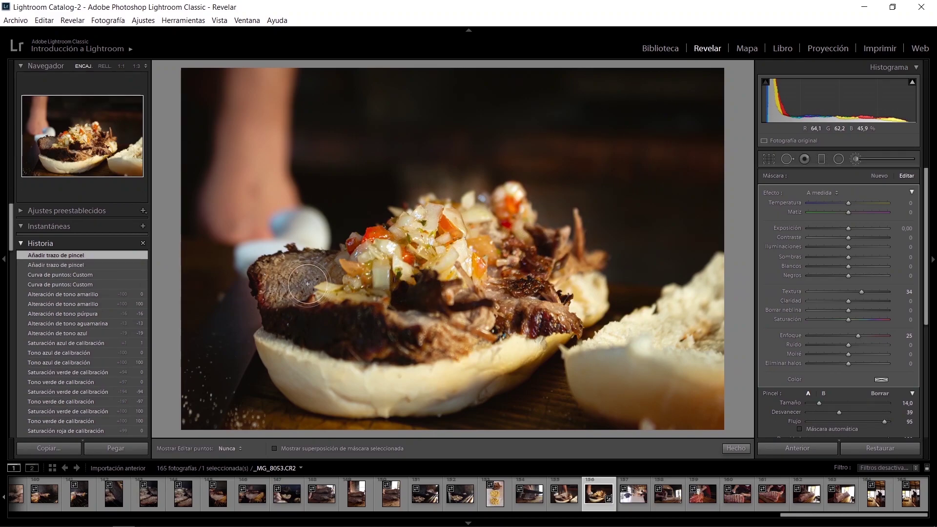
key("h")
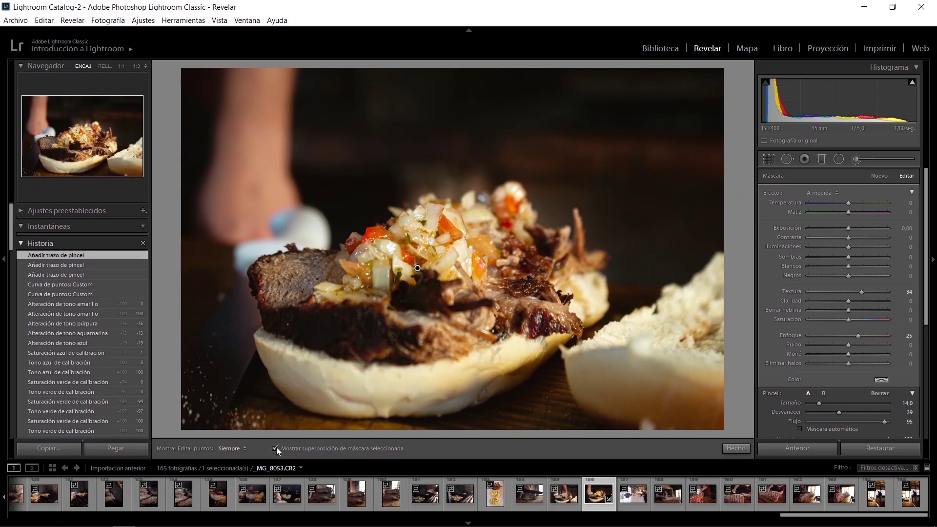
left_click(276, 448)
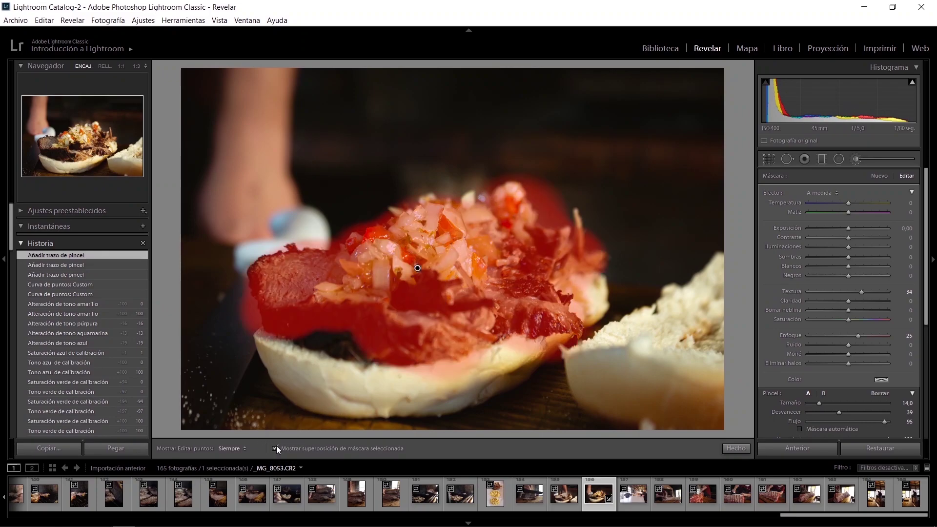
left_click(275, 447)
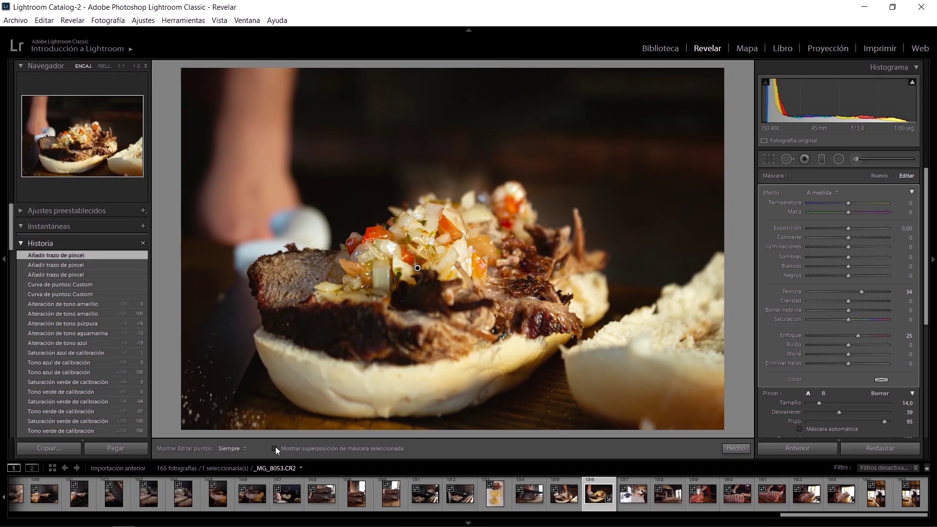
- Crop the photo slightly inward from the bottom-right corner
left_click(769, 160)
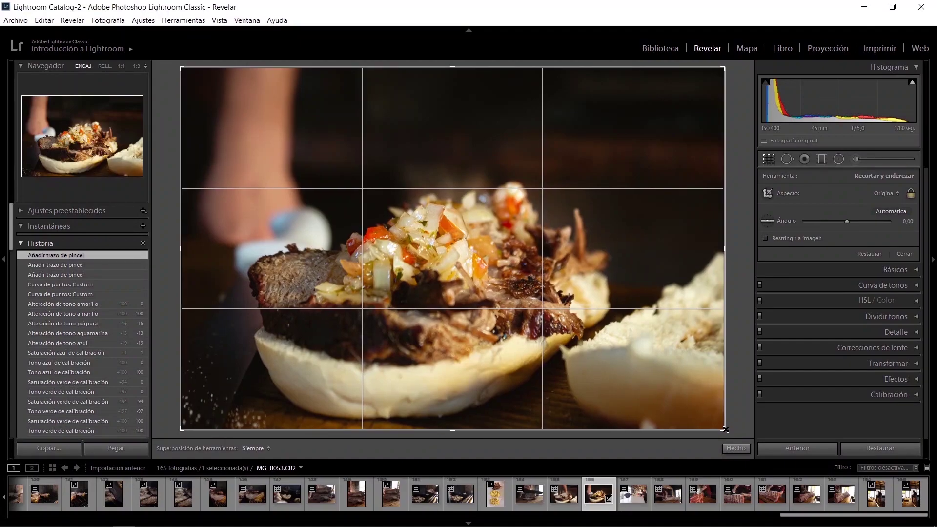
left_click_drag(725, 429, 724, 428)
left_click(737, 448)
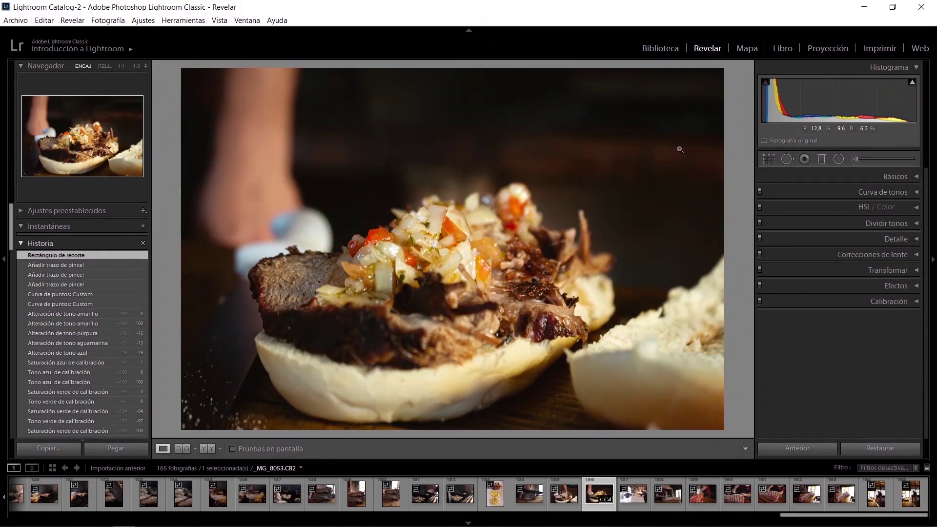
left_click(660, 49)
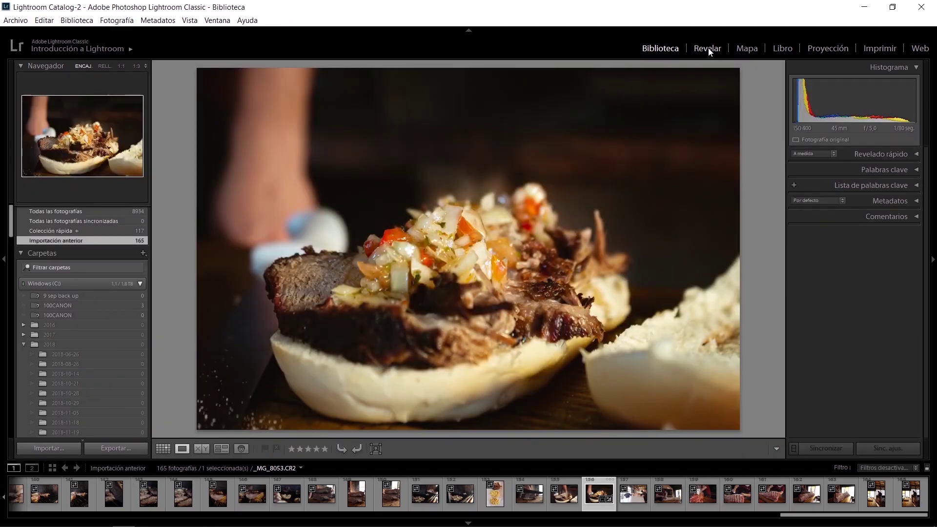
left_click(707, 48)
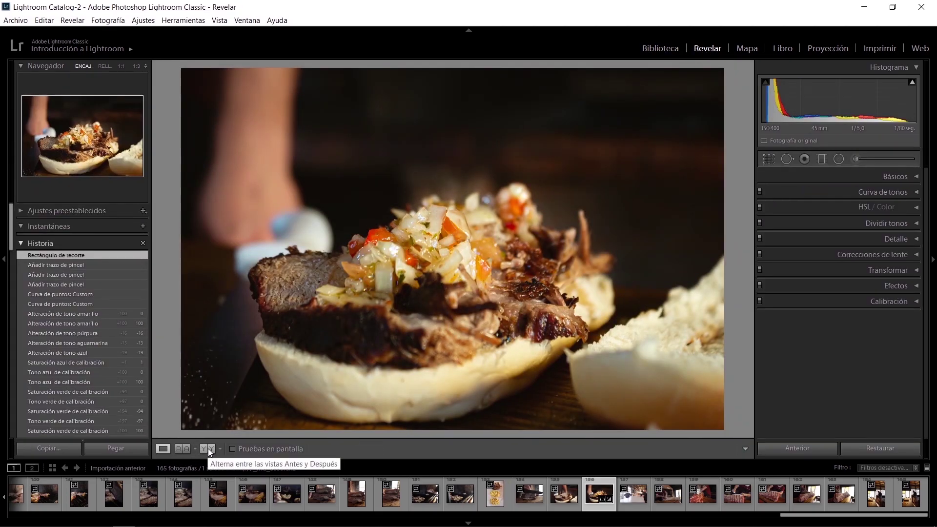
left_click(208, 449)
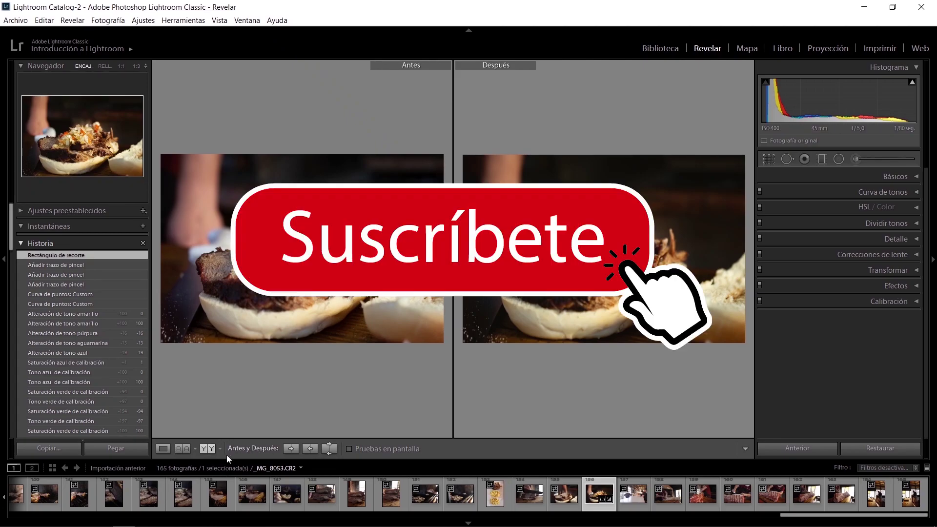
left_click(162, 449)
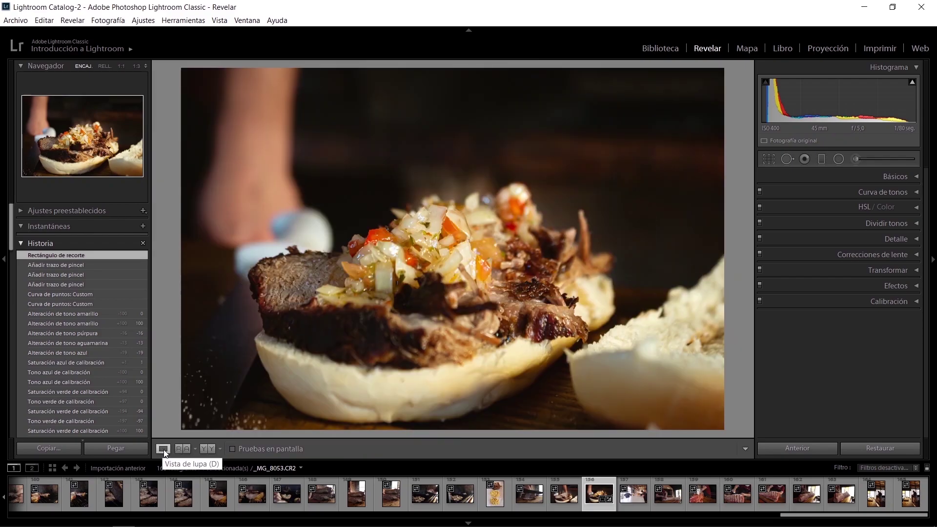